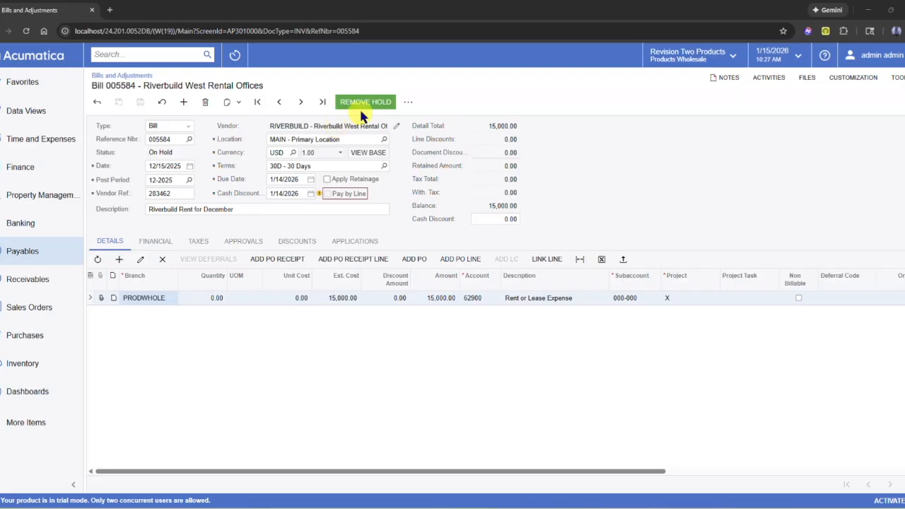
Step: Take the Riverbuild West Rental Offices rent bill off hold and save it
{"action": "left_click", "coordinate": [379, 103]}
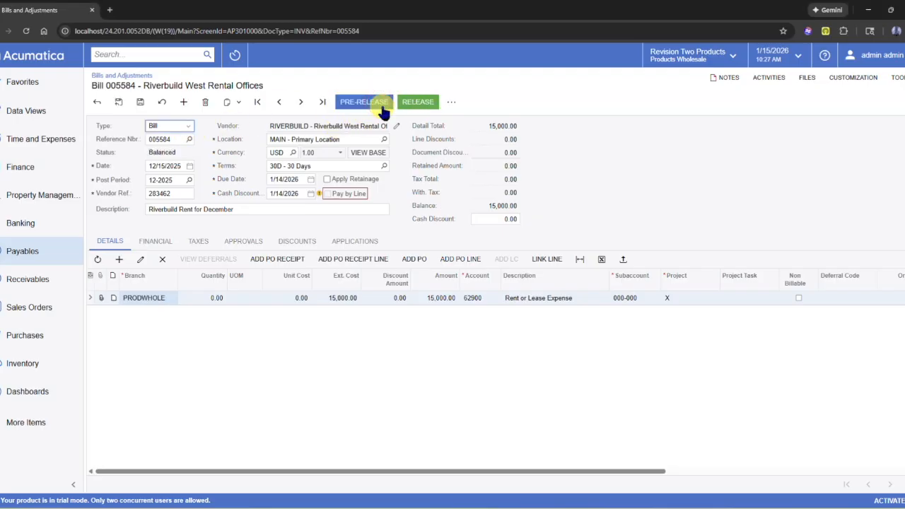
{"action": "left_click", "coordinate": [140, 101]}
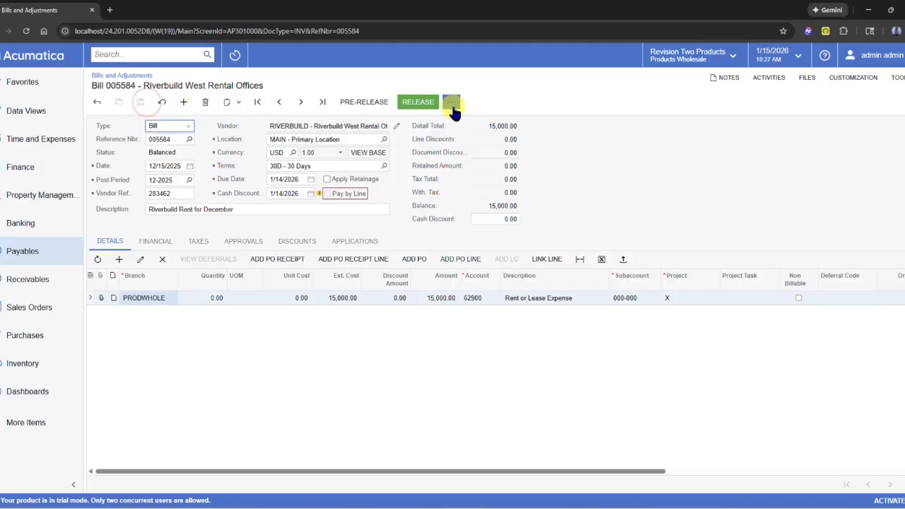
{"action": "left_click", "coordinate": [452, 103]}
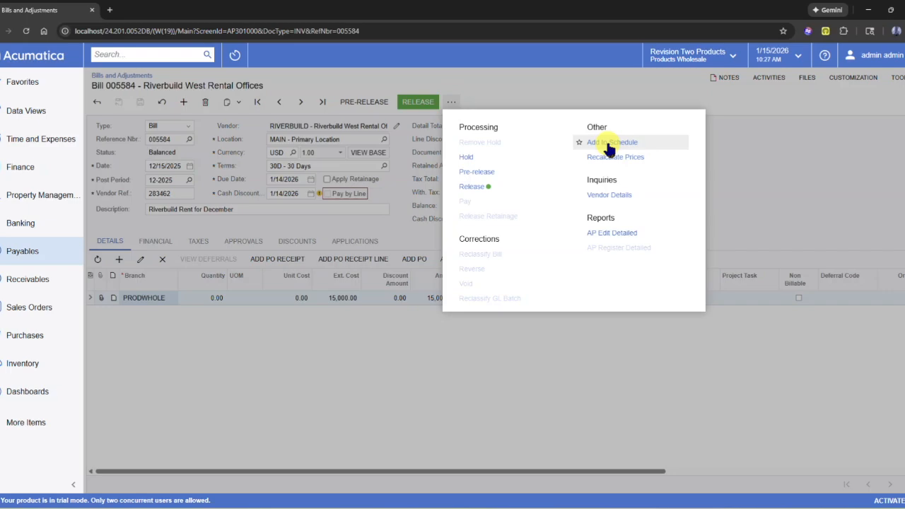
{"action": "left_click", "coordinate": [41, 258]}
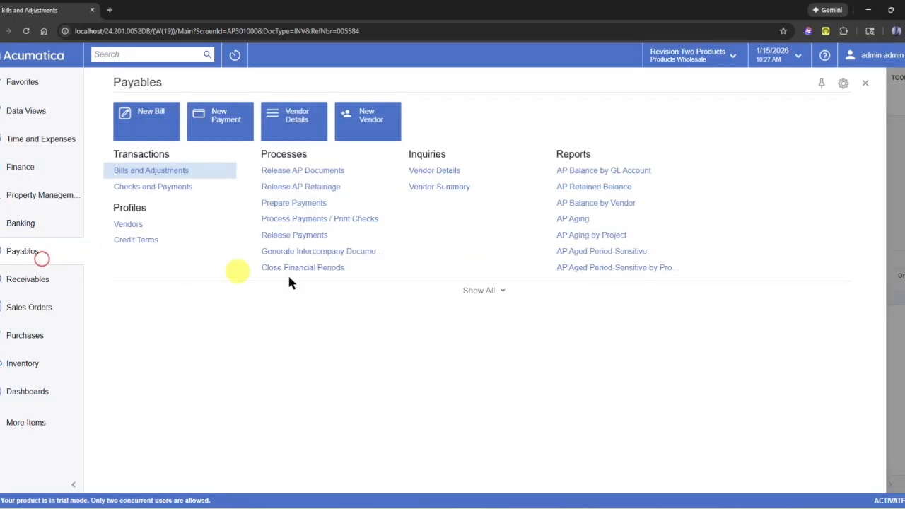
{"action": "left_click", "coordinate": [495, 291]}
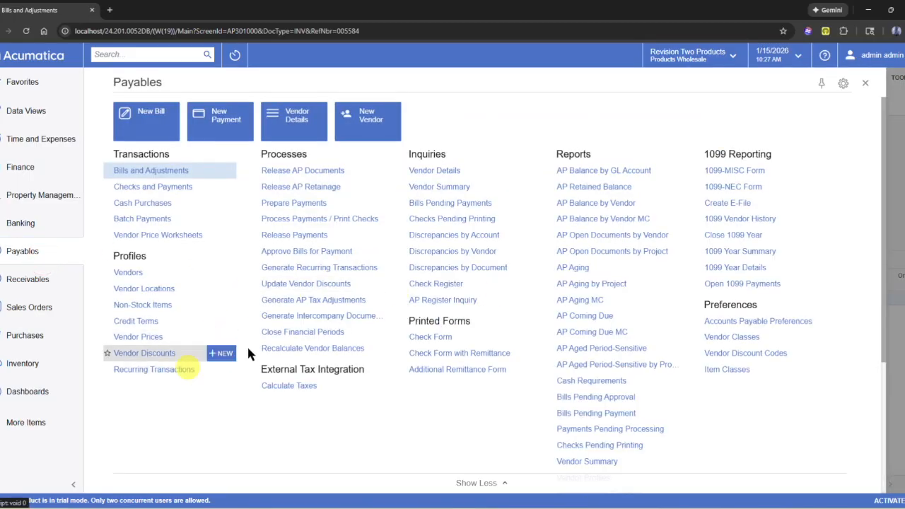
{"action": "left_click", "coordinate": [865, 83]}
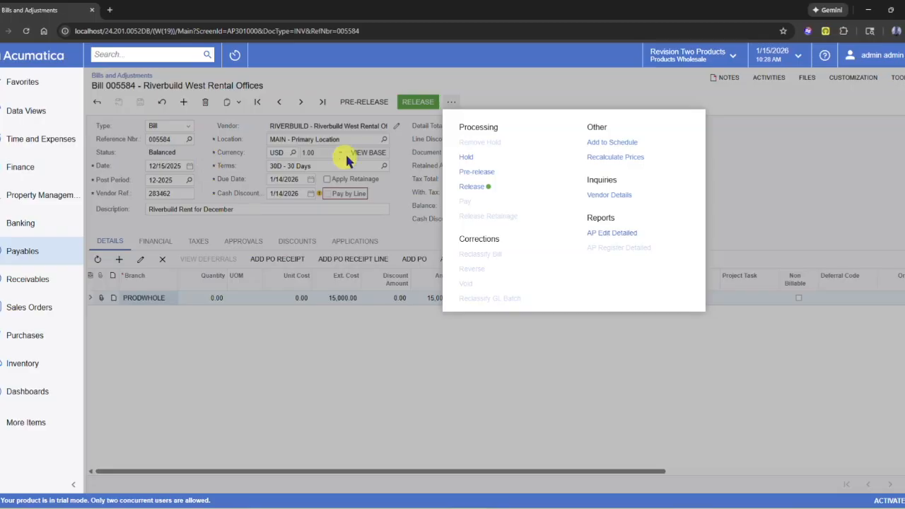
{"action": "left_click", "coordinate": [273, 225]}
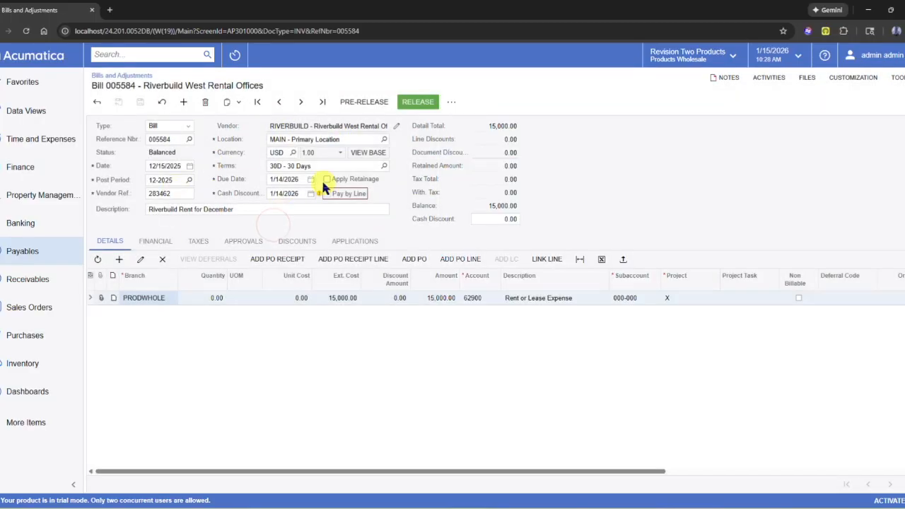
Step: Add the bill to a new recurring schedule and set the schedule's start date to 12/15/2025
{"action": "left_click", "coordinate": [450, 106]}
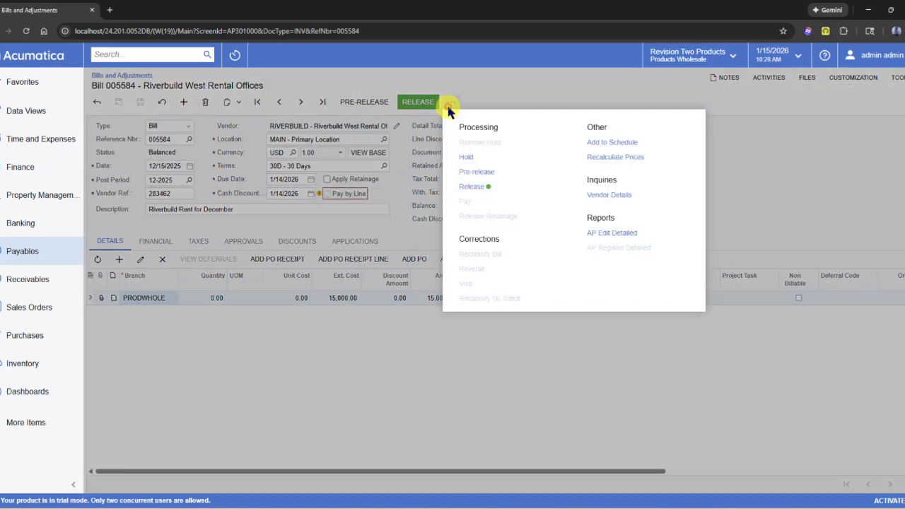
{"action": "left_click", "coordinate": [612, 144]}
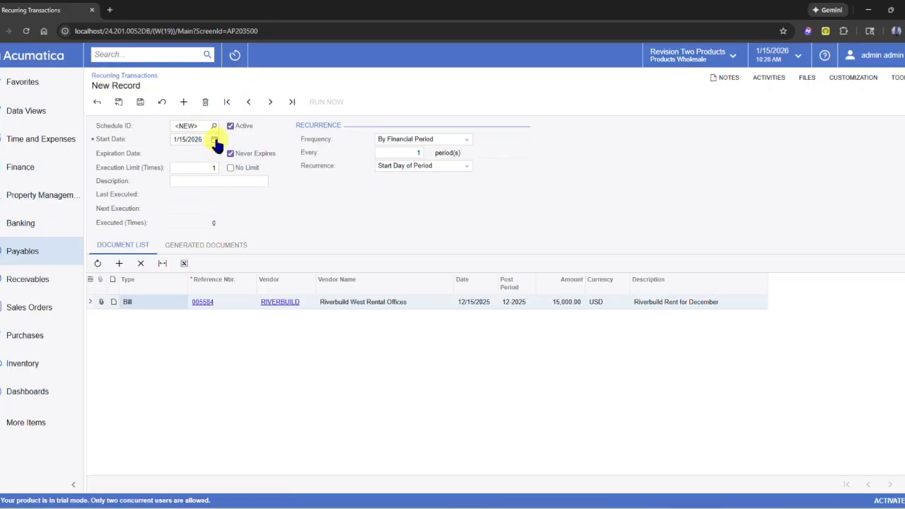
{"action": "left_click", "coordinate": [214, 140]}
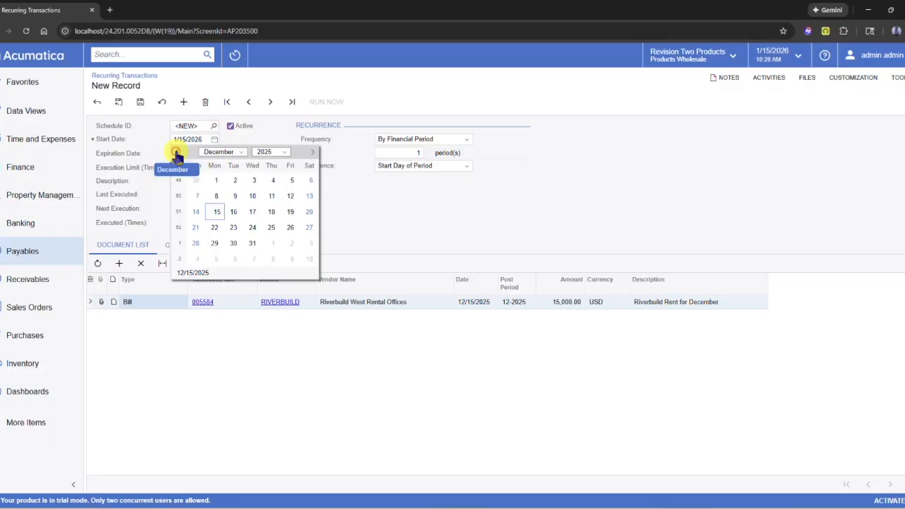
{"action": "left_click", "coordinate": [215, 212]}
Step: Turn off Never Expires for the schedule and set its expiration date to 12/31/2026
{"action": "left_click", "coordinate": [231, 155]}
{"action": "left_click", "coordinate": [216, 158]}
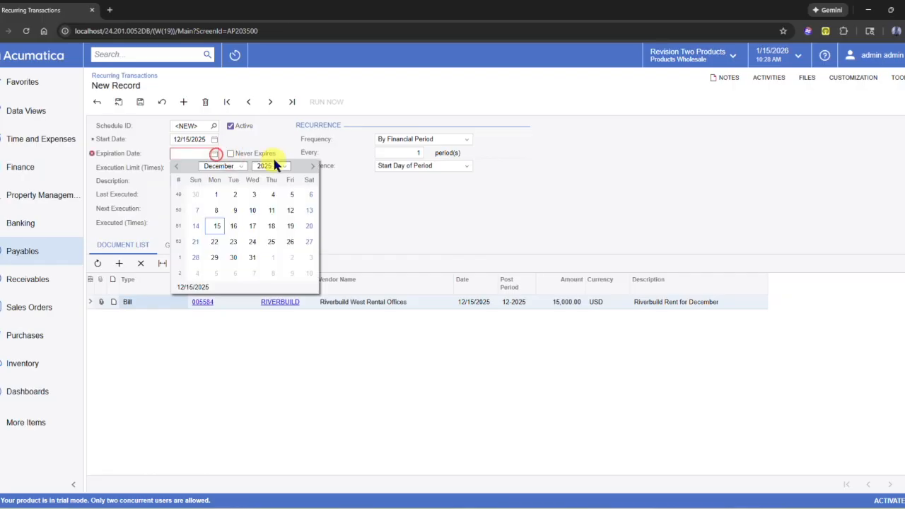
{"action": "left_click", "coordinate": [285, 165]}
{"action": "left_click", "coordinate": [276, 243]}
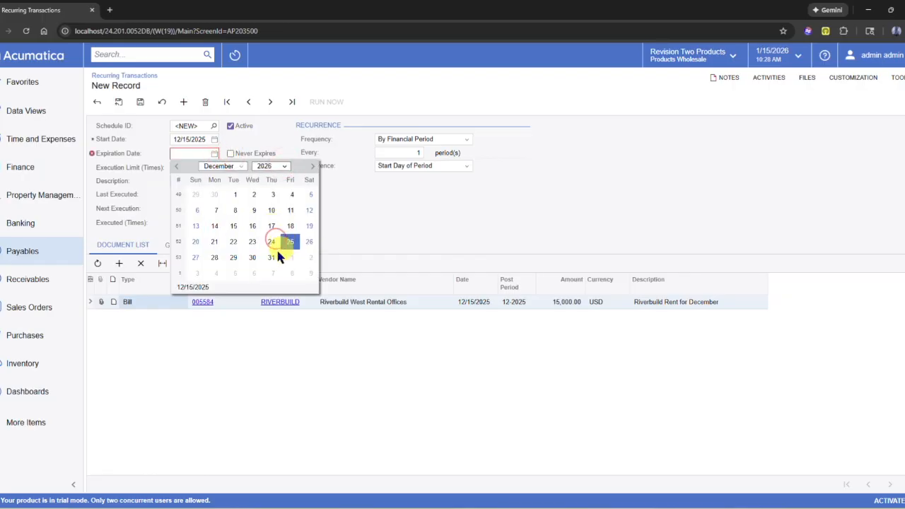
{"action": "left_click", "coordinate": [270, 257]}
Step: Set the schedule's executions to No Limit and enter the description "Riverbuild Rent Schedule"
{"action": "left_click", "coordinate": [234, 169]}
{"action": "left_click", "coordinate": [234, 180]}
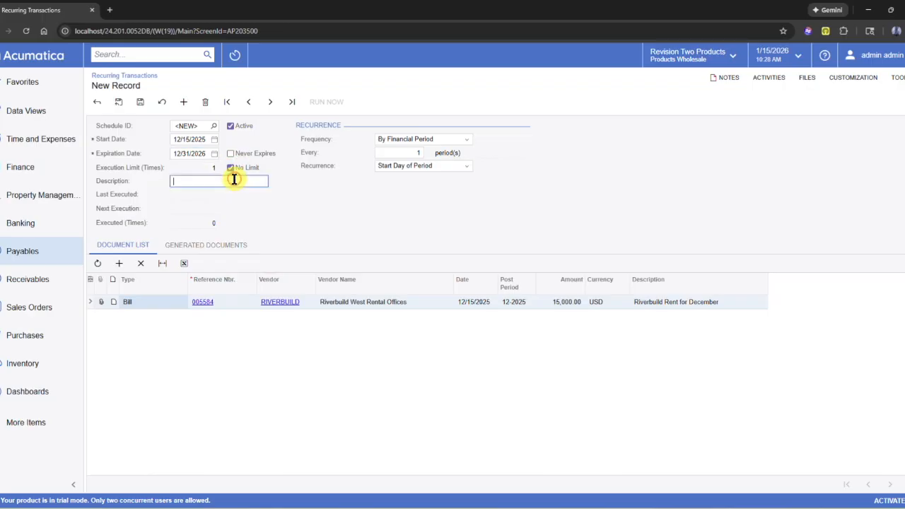
{"action": "type", "text": "Riverbuild Rent Schedule"}
Step: Set the schedule to recur monthly on fixed day 15 of the month and save it
{"action": "left_click", "coordinate": [382, 139]}
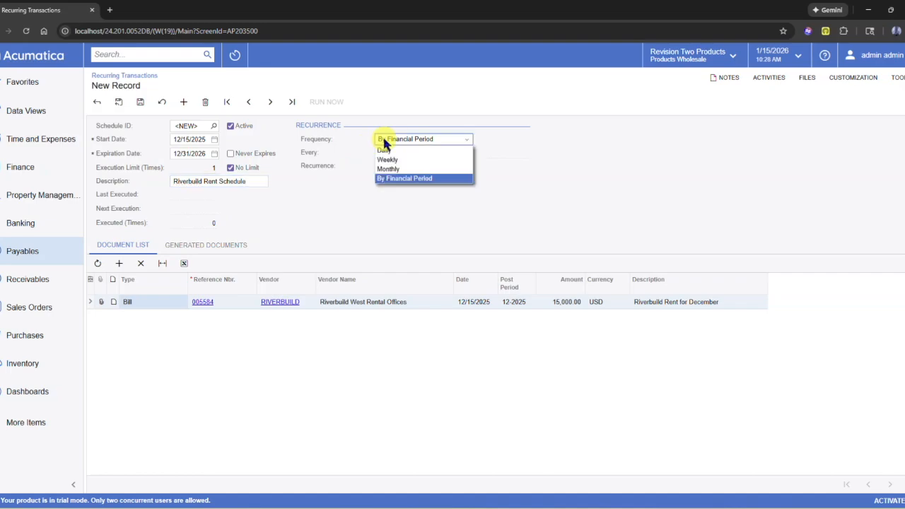
{"action": "left_click", "coordinate": [386, 168]}
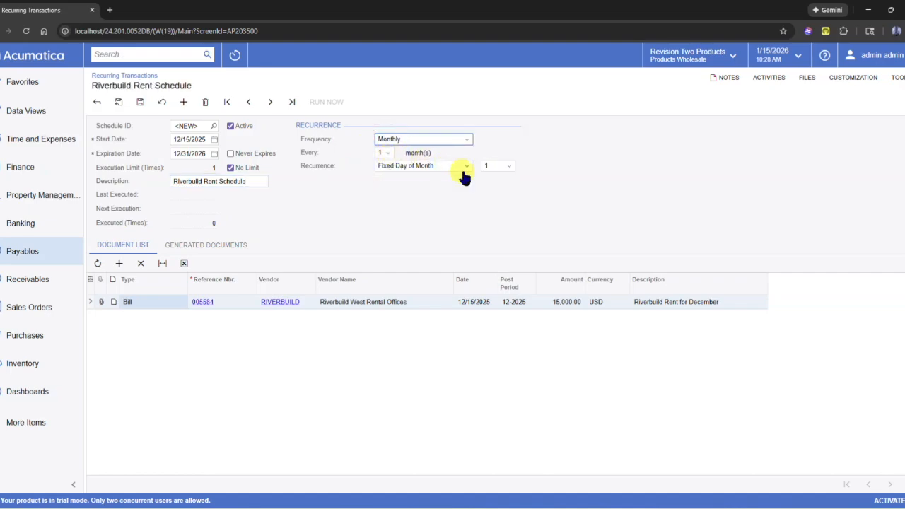
{"action": "left_click", "coordinate": [487, 167]}
{"action": "scroll", "coordinate": [498, 226], "scroll_direction": "down", "scroll_amount": 2}
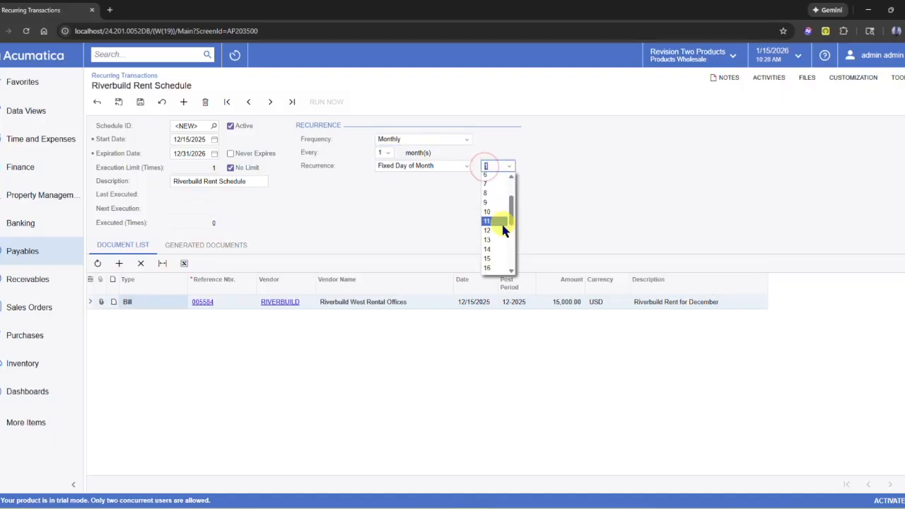
{"action": "left_click", "coordinate": [494, 260]}
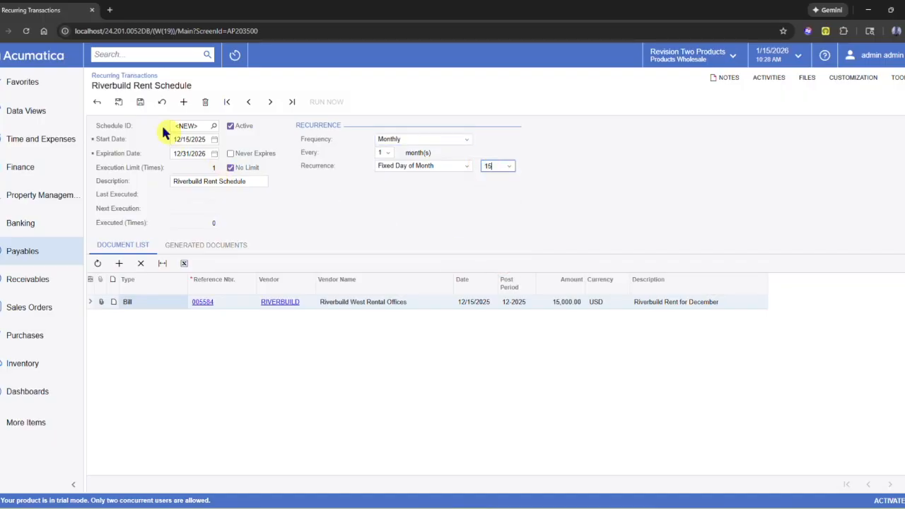
{"action": "left_click", "coordinate": [141, 105]}
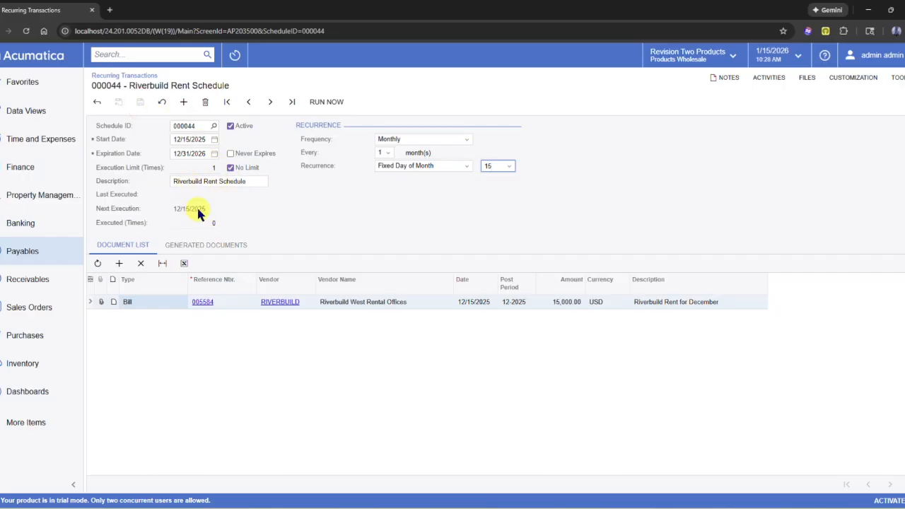
Step: Open Generate Recurring Transactions for payables in a new tab and set the execution date to 12/15/2025
{"action": "left_click", "coordinate": [56, 256]}
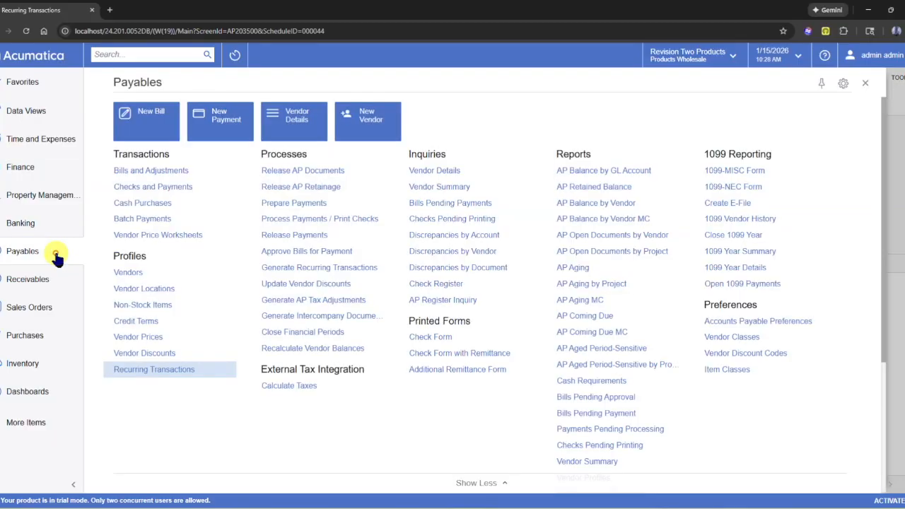
{"action": "right_click", "coordinate": [327, 273]}
{"action": "left_click", "coordinate": [309, 283]}
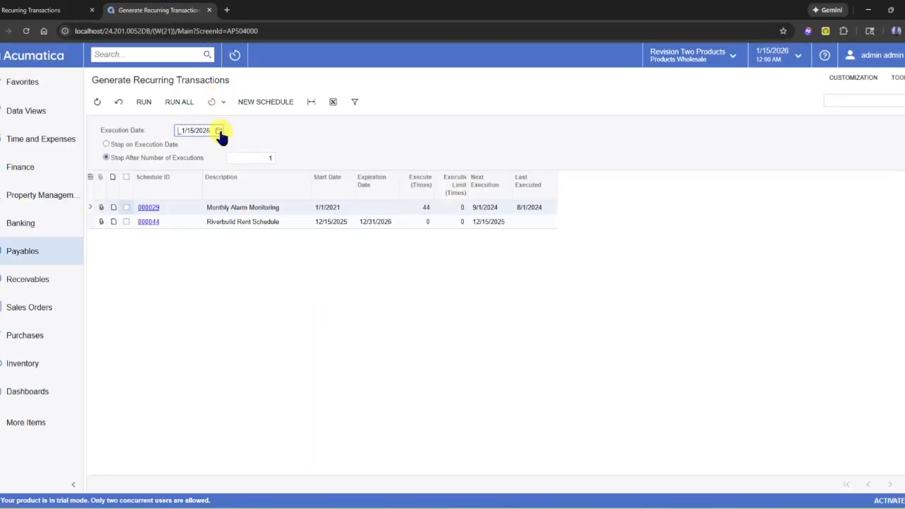
{"action": "left_click", "coordinate": [219, 132]}
{"action": "left_click", "coordinate": [181, 144]}
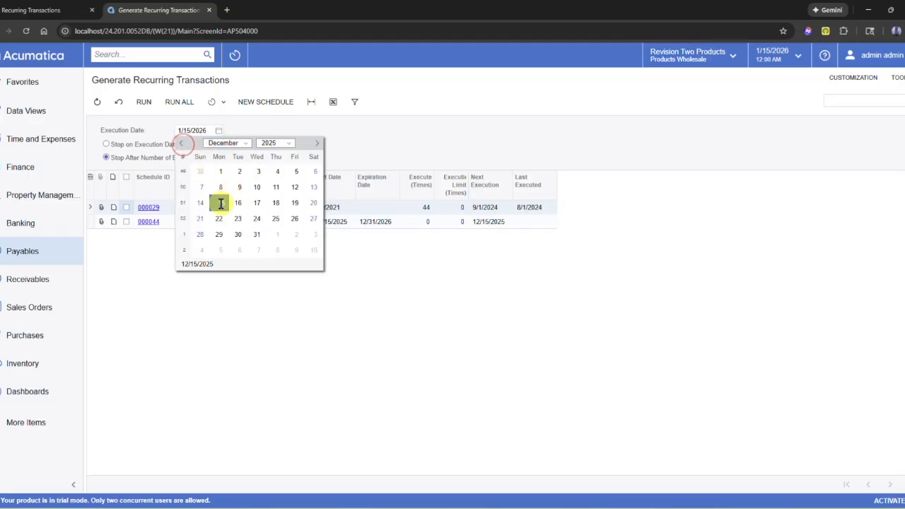
{"action": "left_click", "coordinate": [220, 203]}
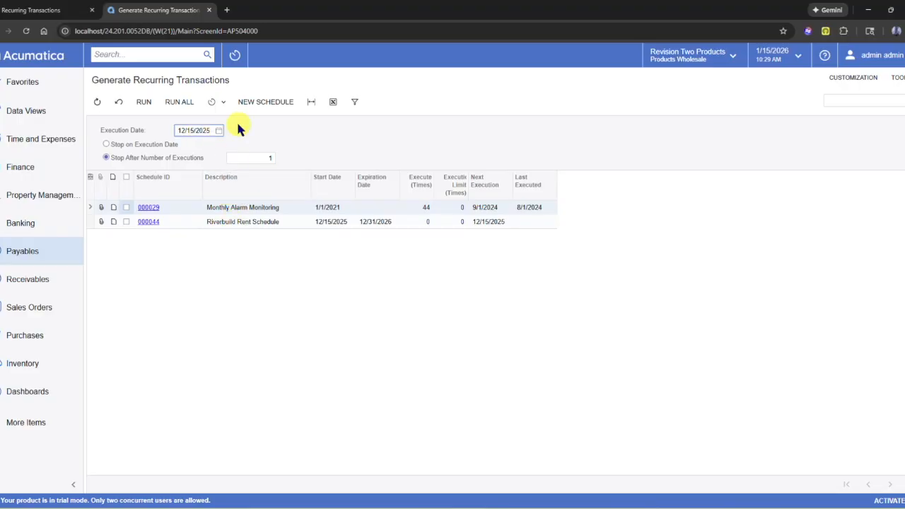
Step: Try the execution date 12/14/2025 to compare the listed schedules, and return it to 12/15/2025
{"action": "left_click", "coordinate": [218, 132]}
{"action": "left_click", "coordinate": [202, 204]}
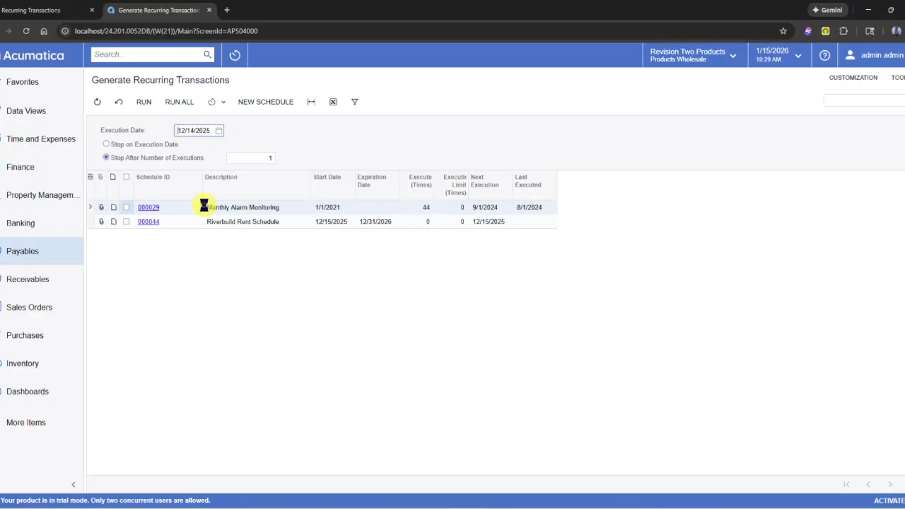
{"action": "left_click", "coordinate": [219, 131]}
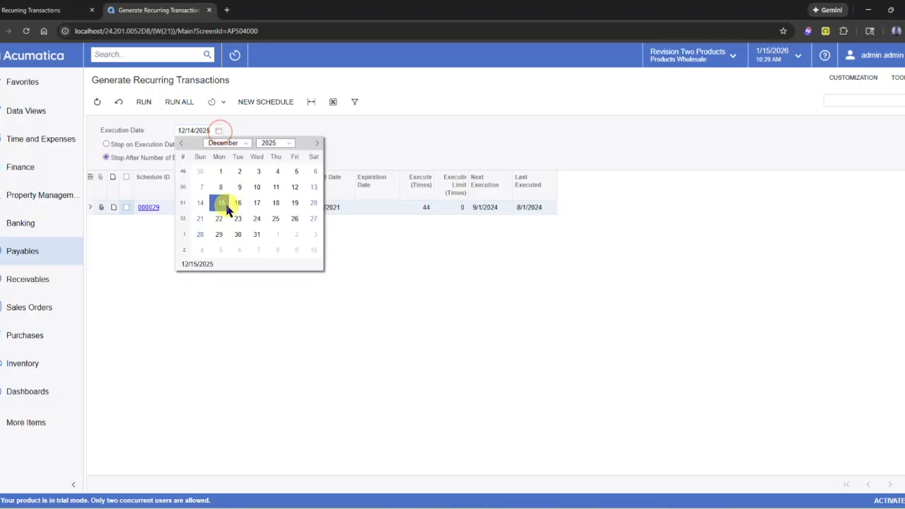
{"action": "left_click", "coordinate": [224, 205]}
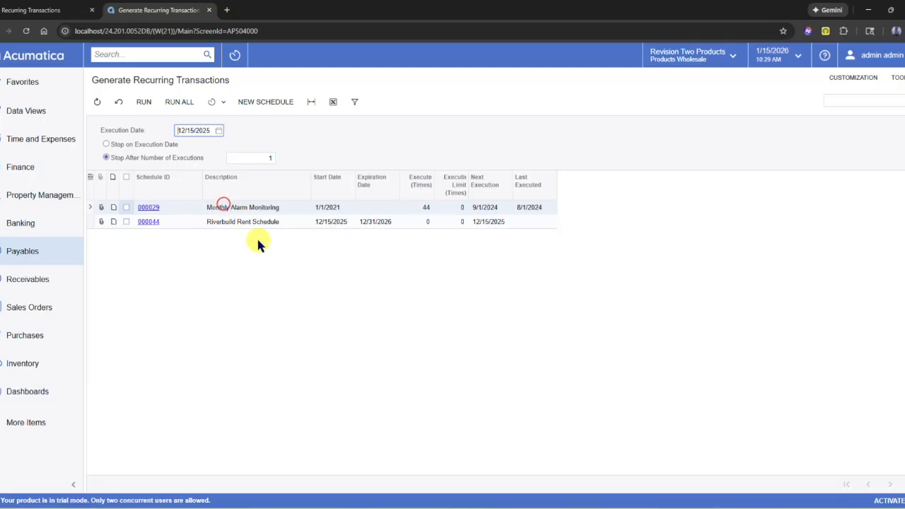
Step: Run only the Riverbuild Rent Schedule for one execution and close the processing results
{"action": "left_click", "coordinate": [126, 221]}
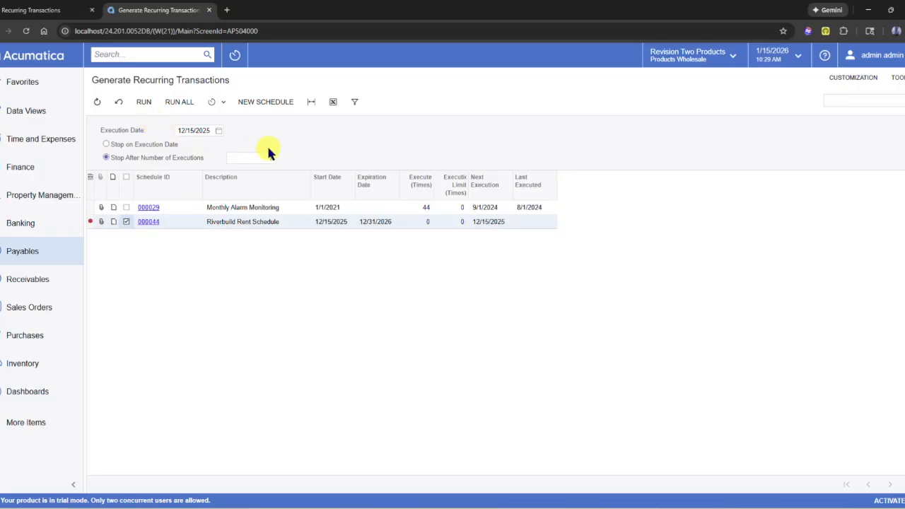
{"action": "left_click", "coordinate": [225, 102]}
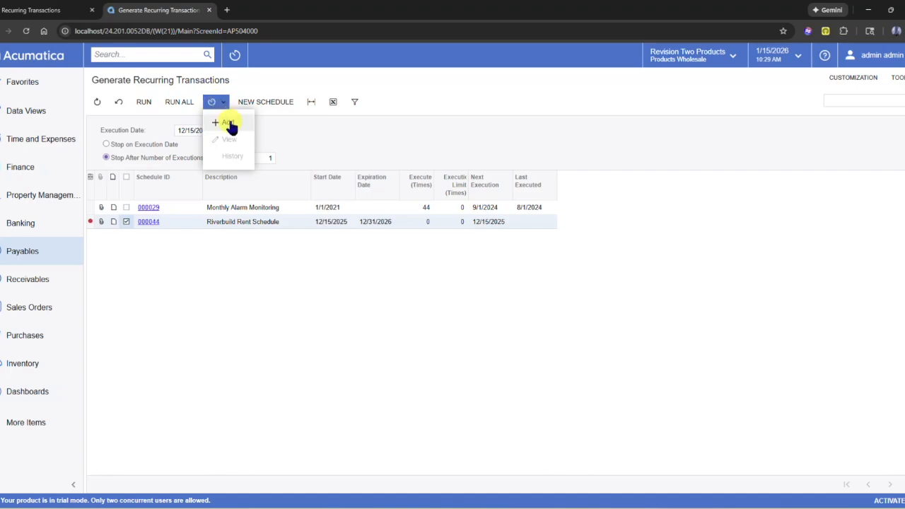
{"action": "left_click", "coordinate": [314, 133]}
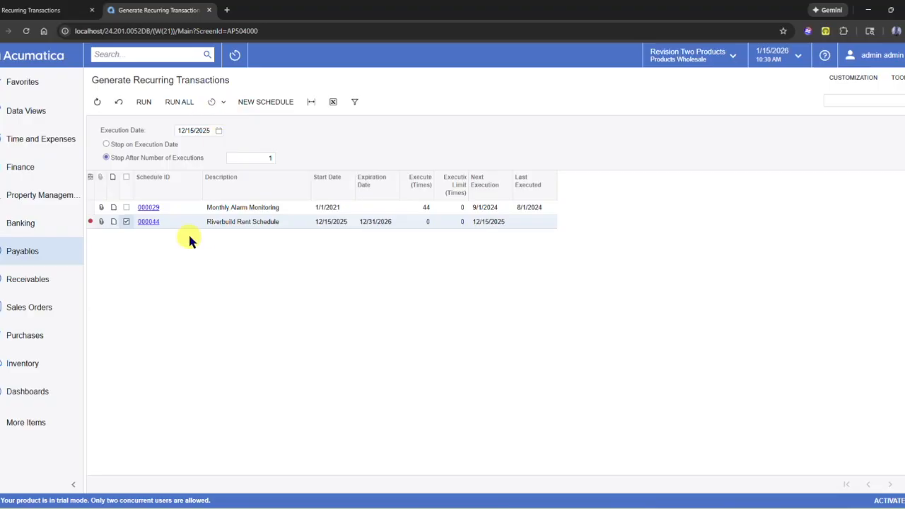
{"action": "left_click", "coordinate": [143, 103]}
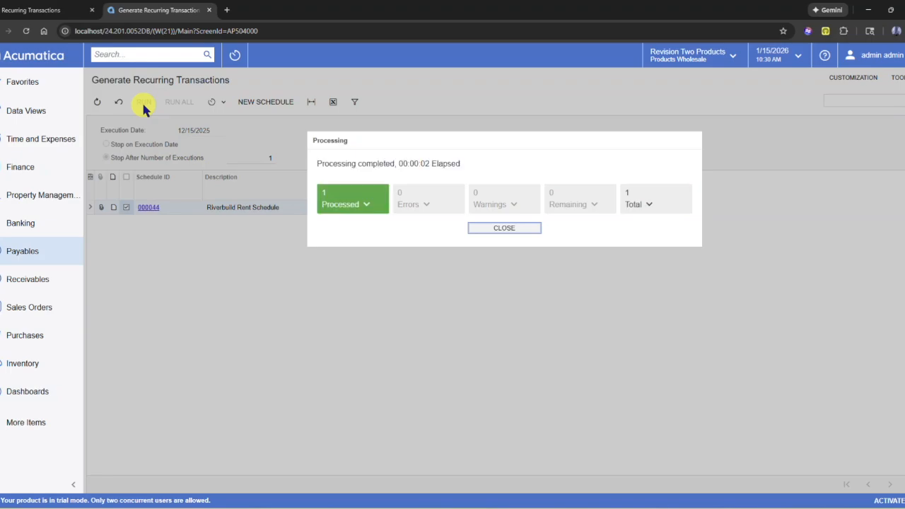
{"action": "left_click", "coordinate": [485, 228]}
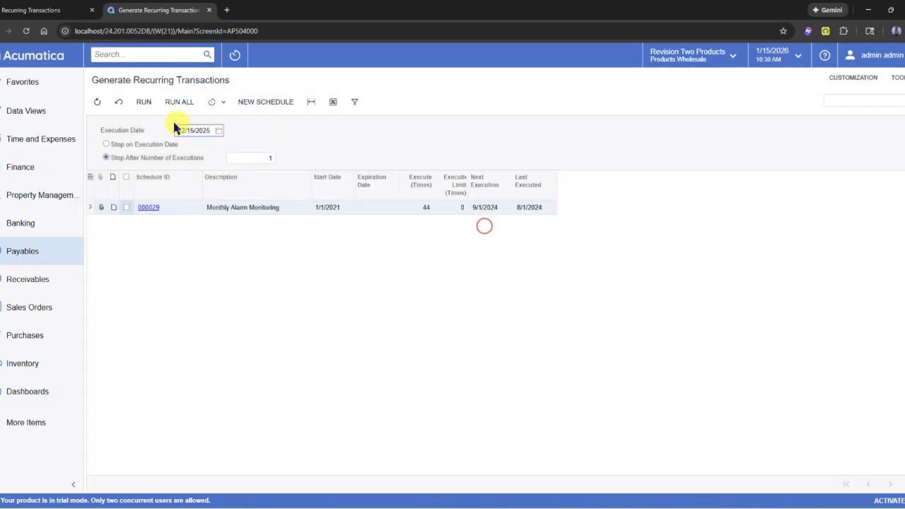
Step: Open the newest balanced Riverbuild rent bill from Bills and Adjustments in a new tab and release it
{"action": "left_click", "coordinate": [25, 254]}
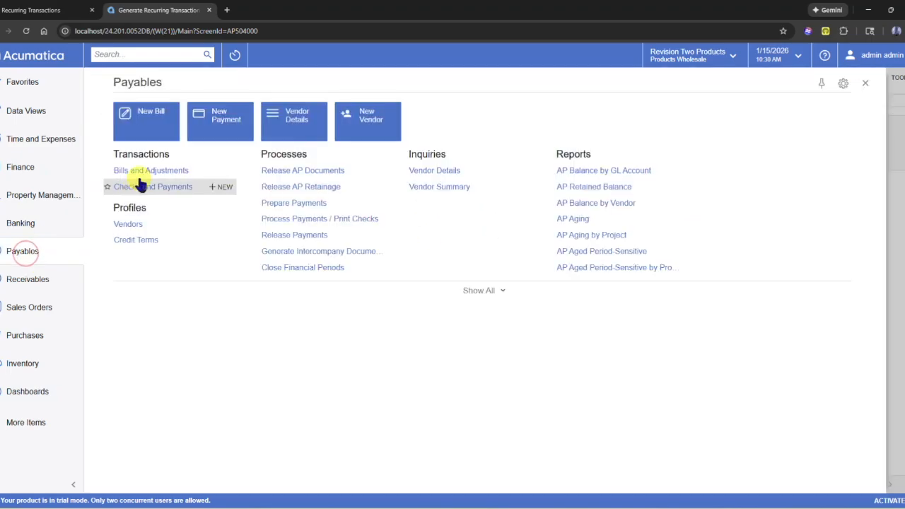
{"action": "right_click", "coordinate": [139, 177]}
{"action": "left_click", "coordinate": [141, 190]}
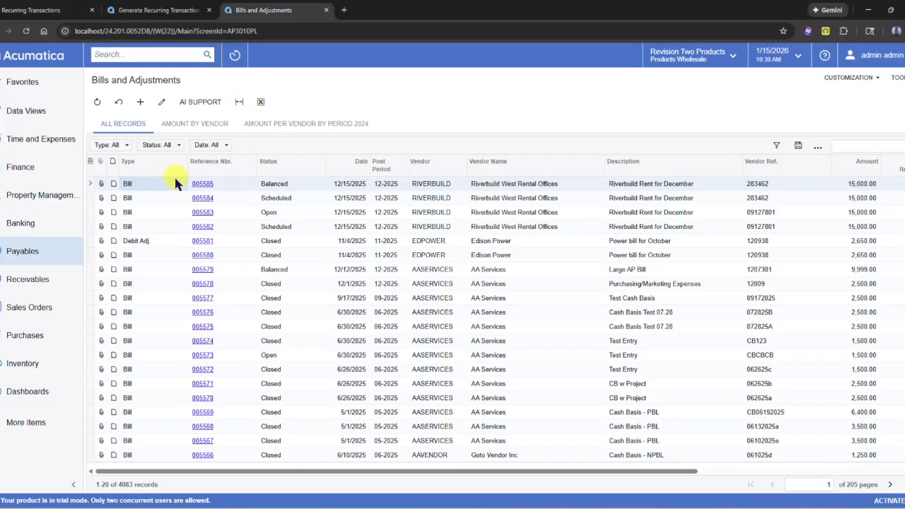
{"action": "left_click", "coordinate": [204, 185]}
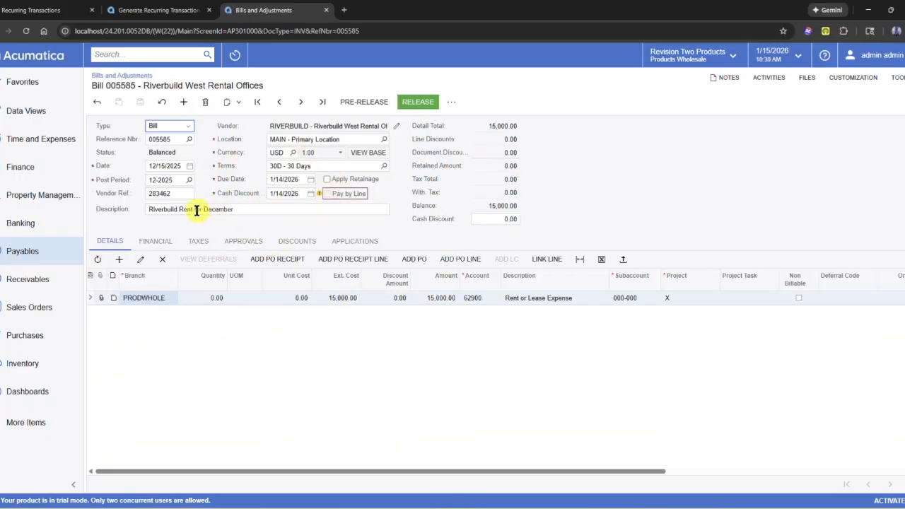
{"action": "left_click", "coordinate": [339, 125]}
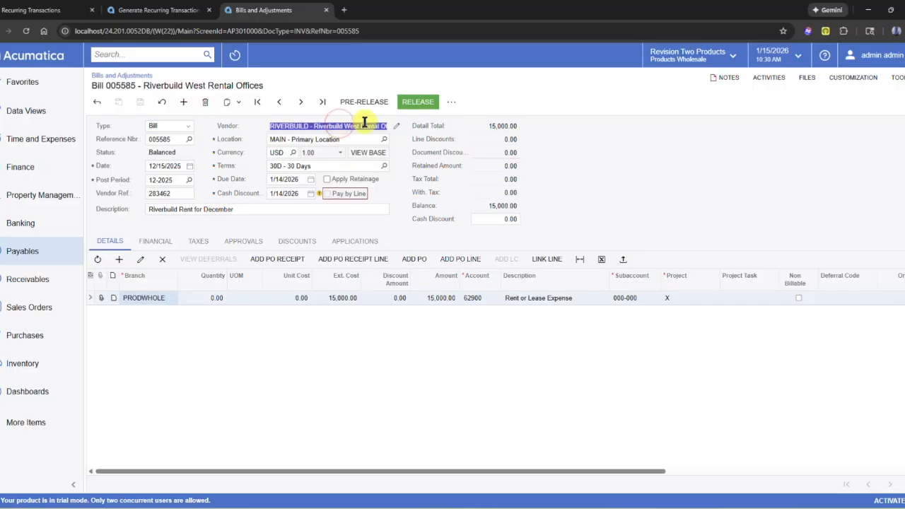
{"action": "left_click", "coordinate": [425, 108]}
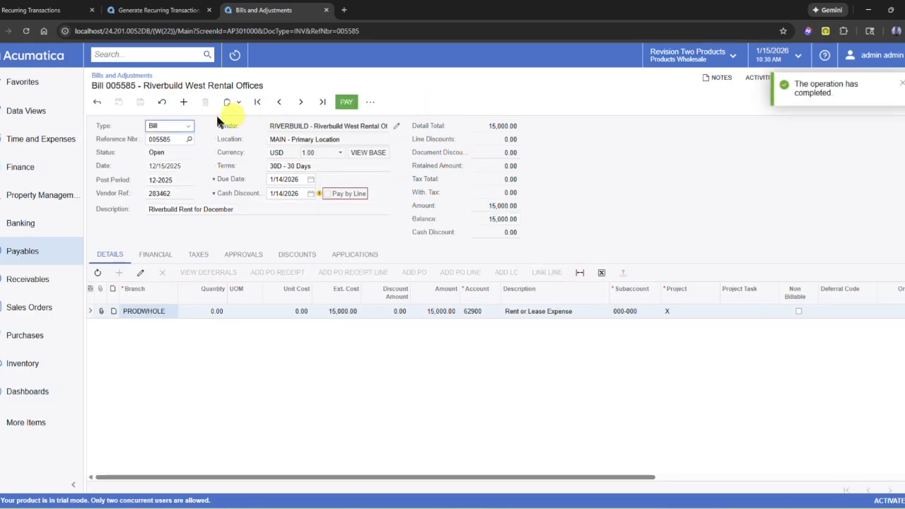
Step: Return to Generate Recurring Transactions, check the schedules listed for execution date 12/15/2025, and reload the page to restore the default date
{"action": "left_click", "coordinate": [184, 9]}
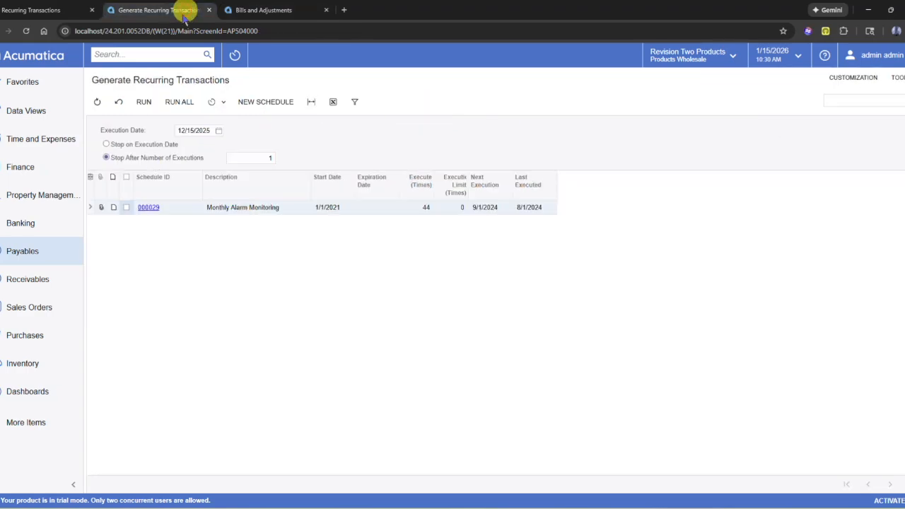
{"action": "left_click", "coordinate": [25, 30]}
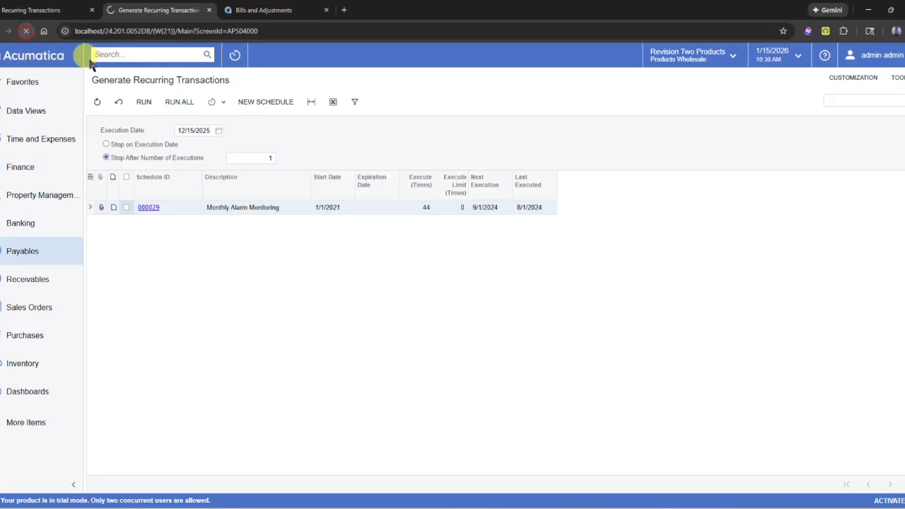
{"action": "left_click", "coordinate": [219, 131]}
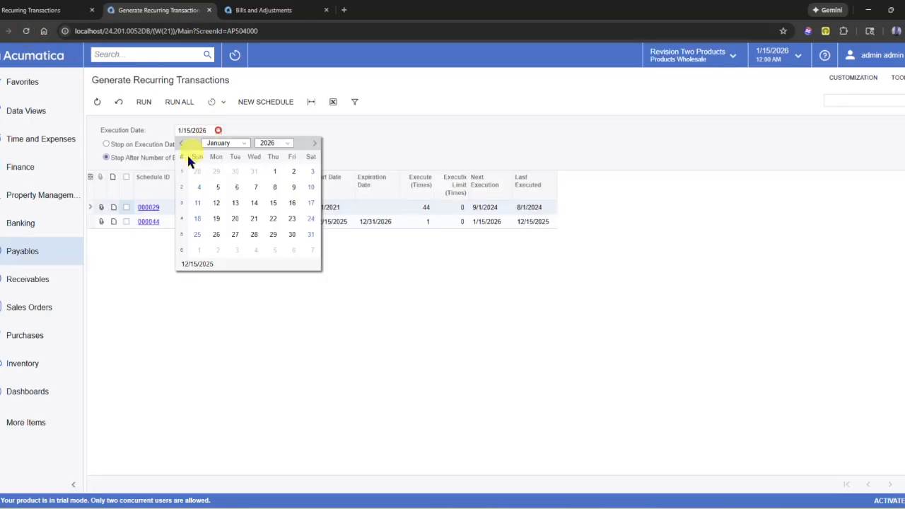
{"action": "left_click", "coordinate": [183, 143]}
{"action": "left_click", "coordinate": [215, 203]}
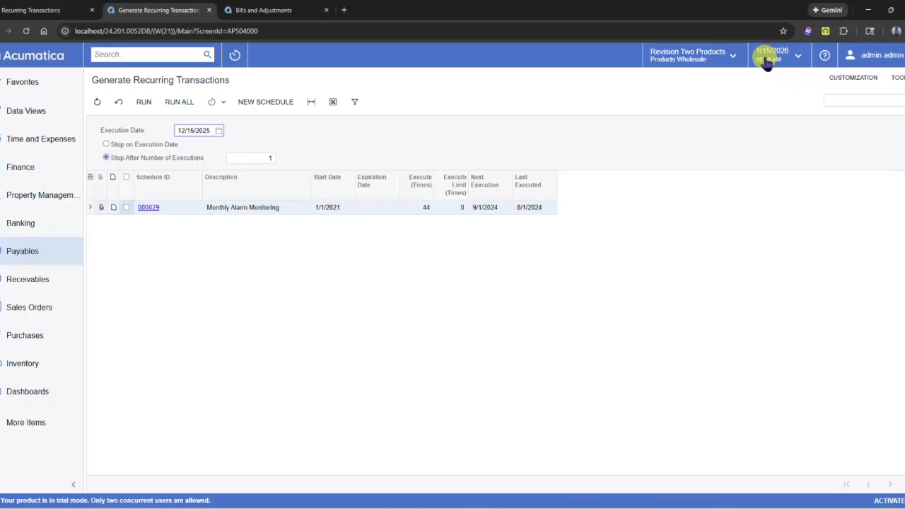
{"action": "left_click", "coordinate": [26, 31]}
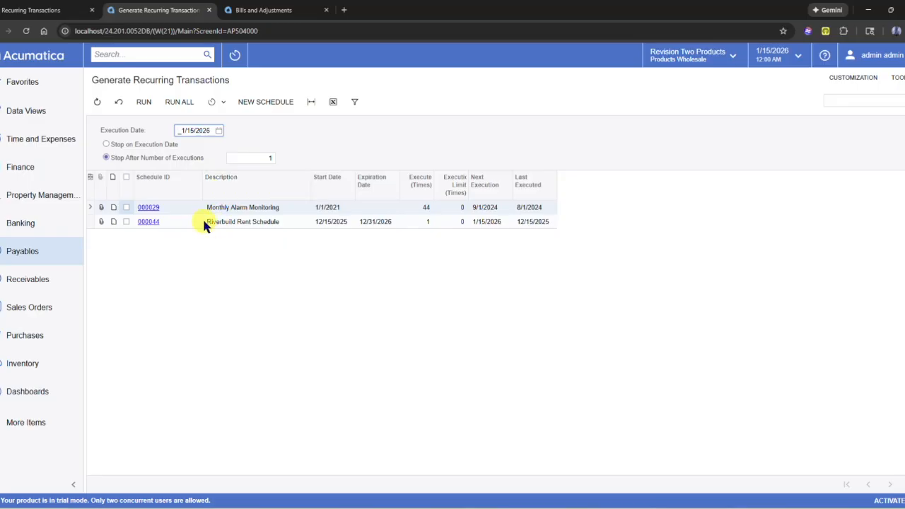
Step: Try the execution date 1/14/2026 to compare the listed schedules, and return it to 1/15/2026
{"action": "left_click", "coordinate": [219, 131]}
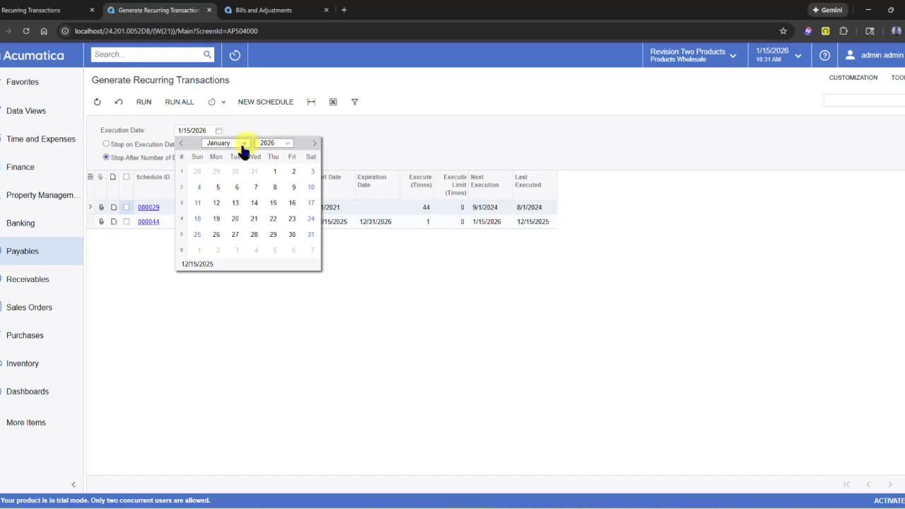
{"action": "left_click", "coordinate": [255, 202]}
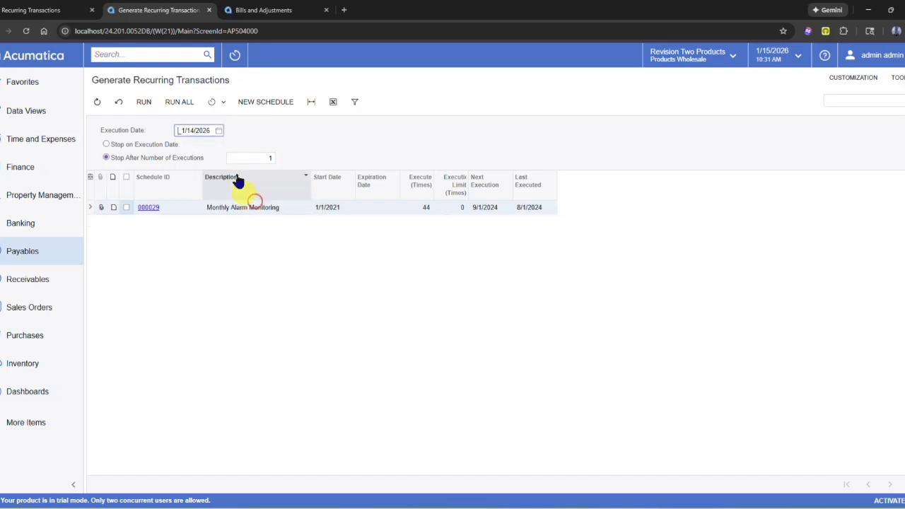
{"action": "left_click", "coordinate": [219, 133]}
{"action": "left_click", "coordinate": [272, 202]}
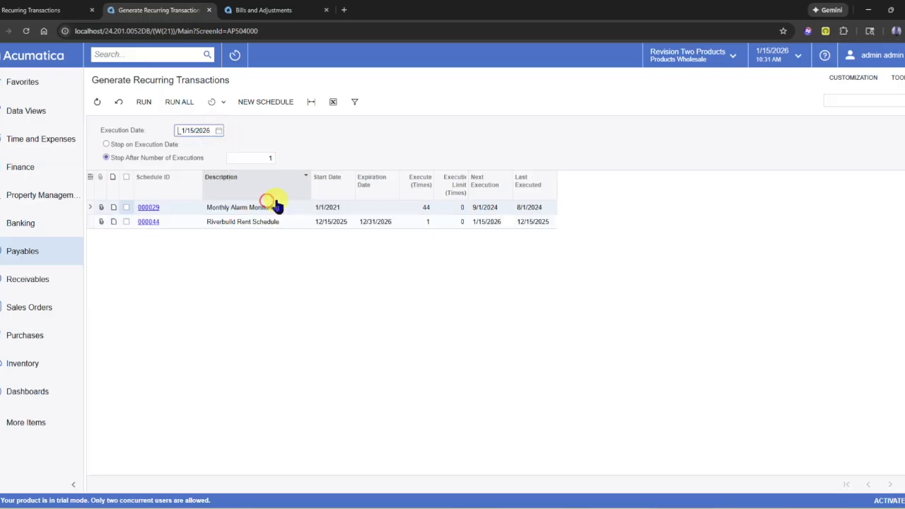
Step: Run only the Riverbuild Rent Schedule for one execution and open the newly generated January bill in Bills and Adjustments
{"action": "left_click", "coordinate": [126, 222]}
{"action": "left_click", "coordinate": [144, 102]}
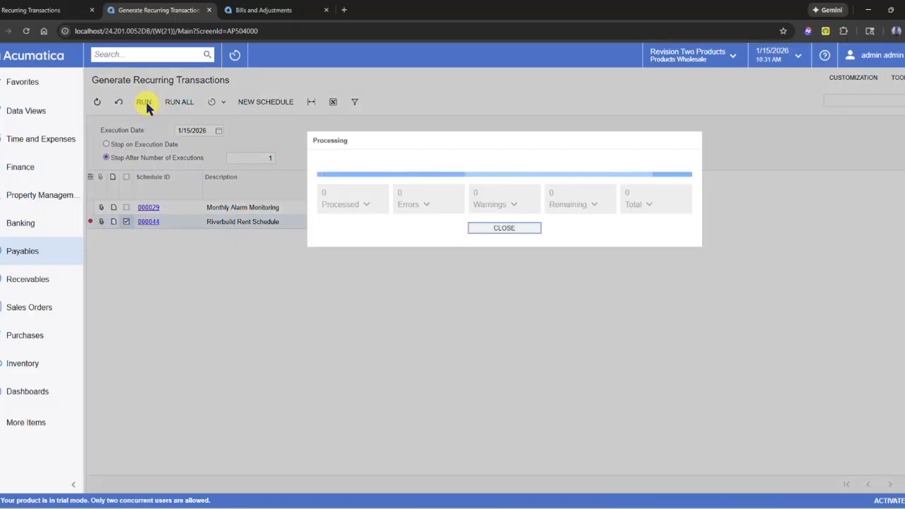
{"action": "left_click", "coordinate": [286, 10]}
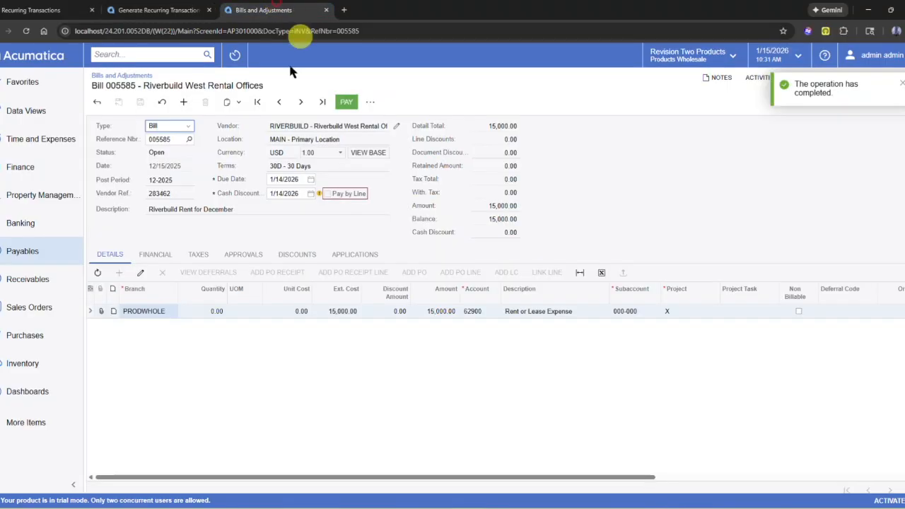
{"action": "left_click", "coordinate": [300, 102]}
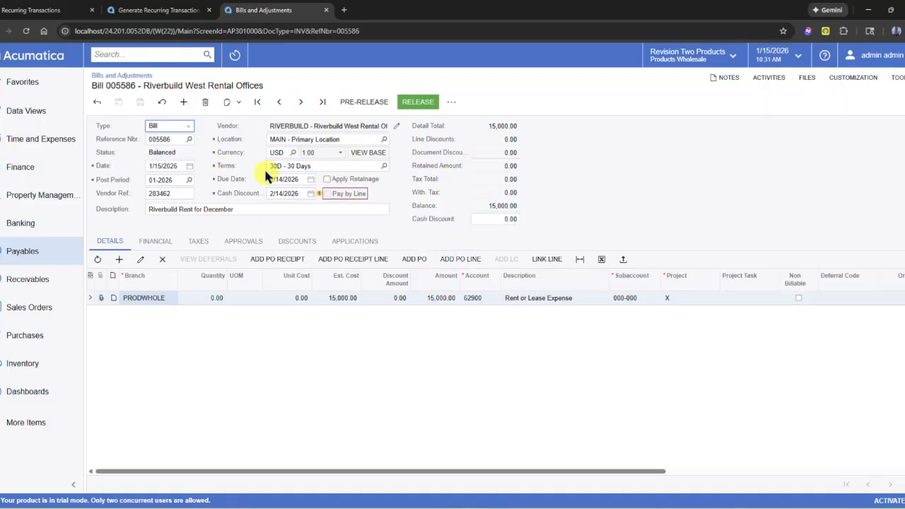
Step: Change the January bill's description to "Riverbuild Rent for January" and release the bill
{"action": "left_click", "coordinate": [229, 212]}
{"action": "left_click", "coordinate": [250, 210]}
{"action": "left_click_drag", "start_coordinate": [244, 211], "coordinate": [205, 212]}
{"action": "type", "text": "J"}
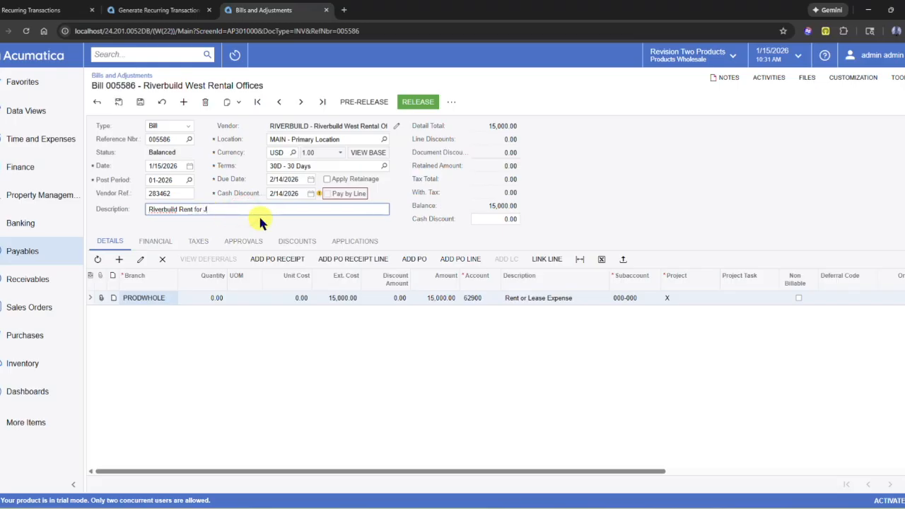
{"action": "type", "text": "amuary"}
{"action": "key", "text": "BackSpace"}
{"action": "type", "text": "n"}
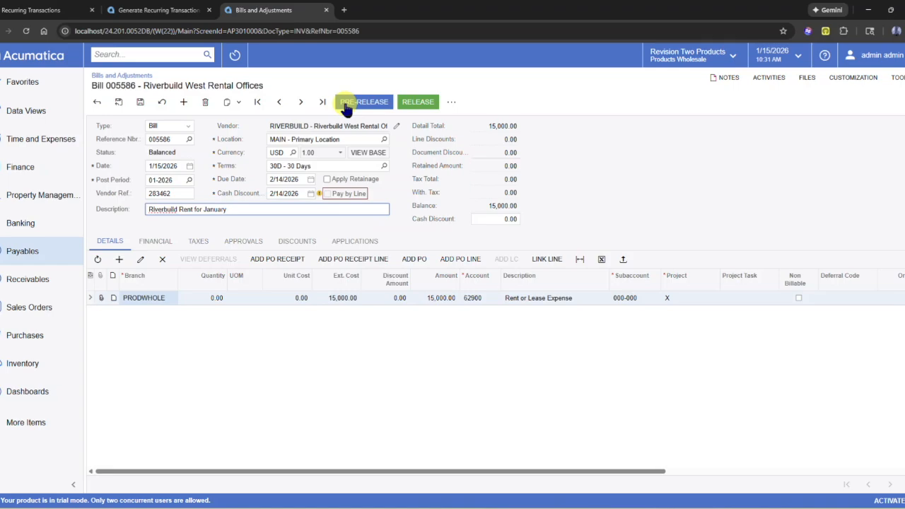
{"action": "left_click", "coordinate": [418, 103]}
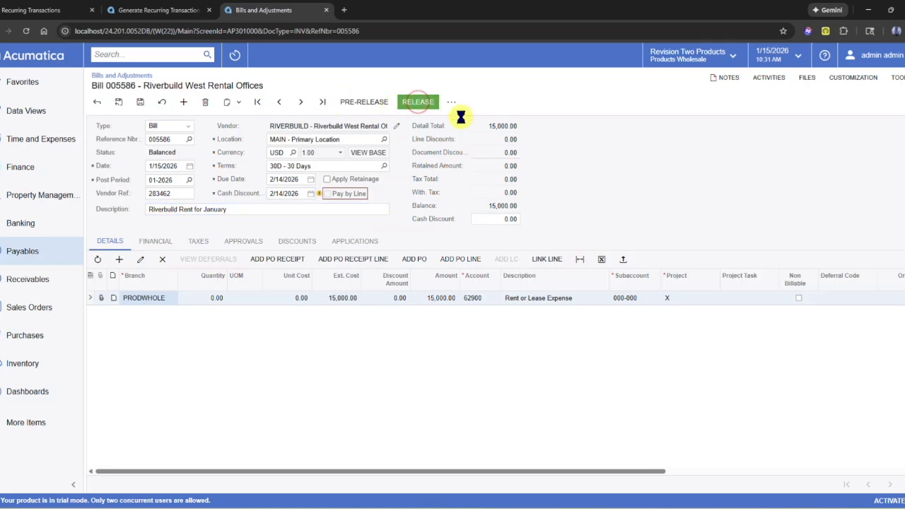